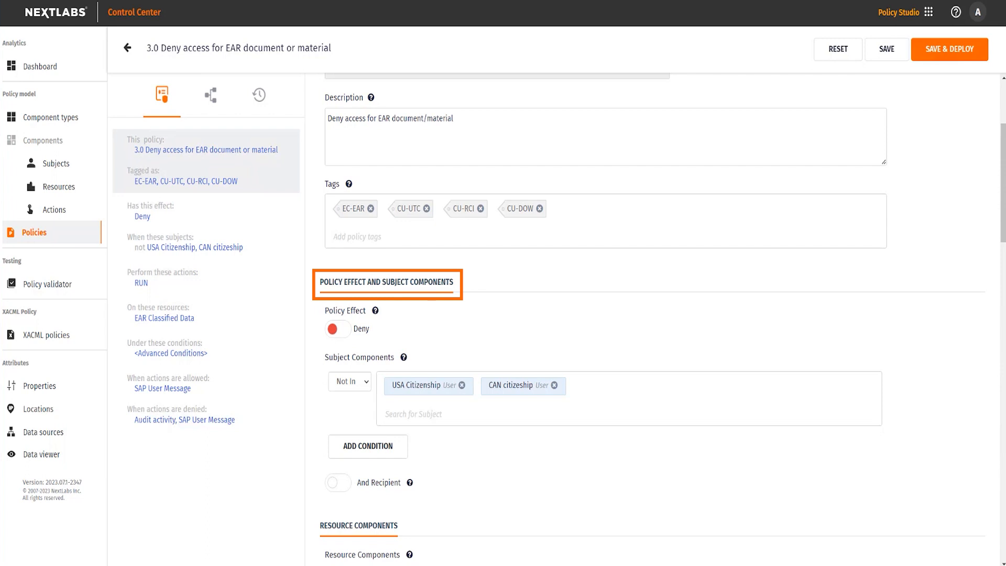
Review the subject, resource and action components and the obligations of policy 3.0 Deny access for EAR document or material
scroll(941, 347, down, 6)
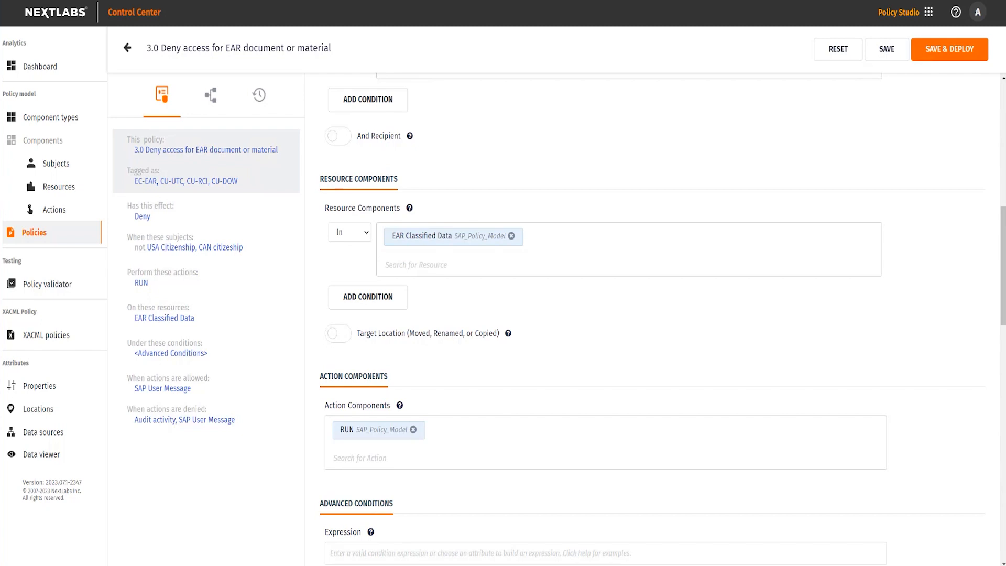
scroll(968, 383, down, 9)
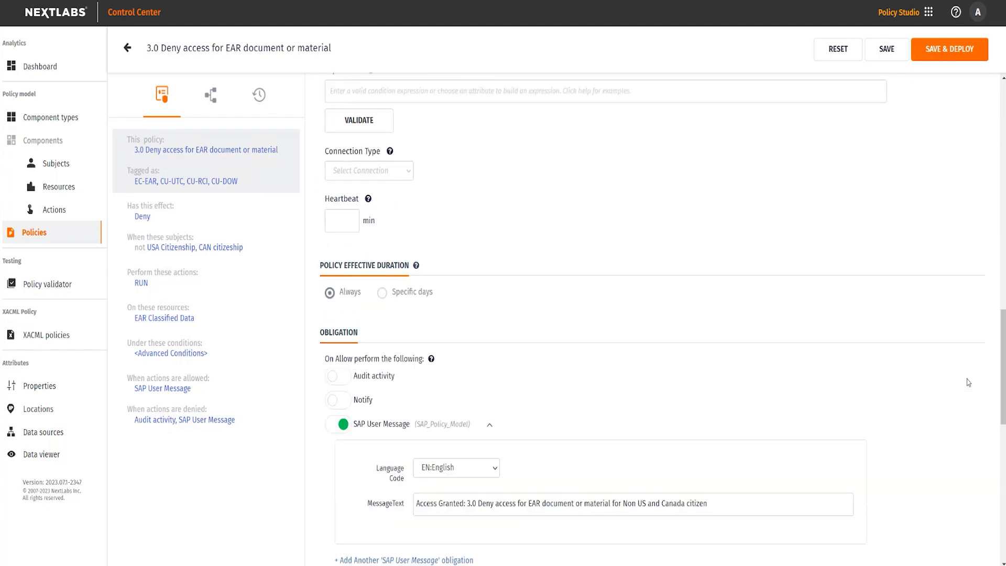
scroll(968, 382, down, 3)
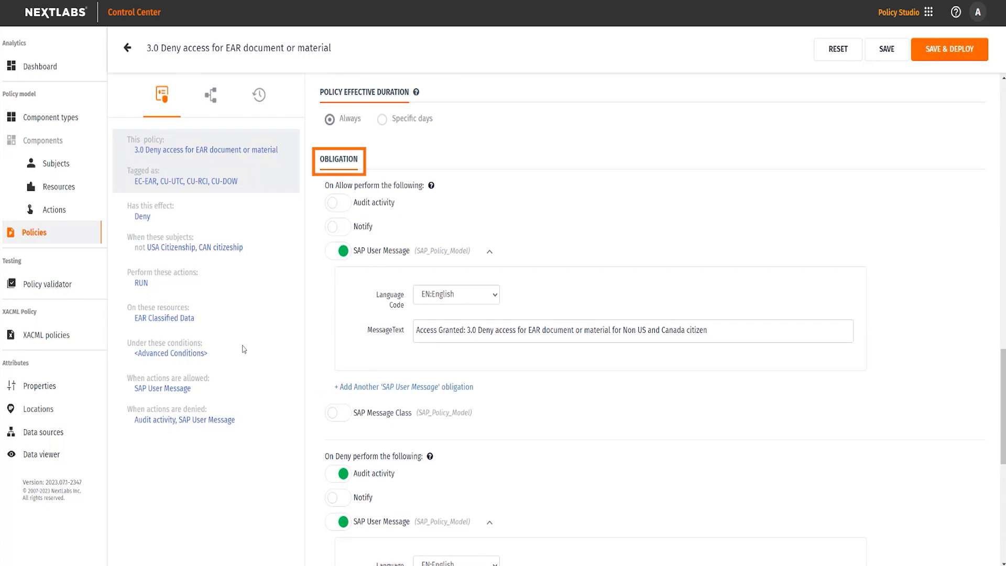
Open sub-policy 3.1 Allow Licensed User from the policy hierarchy and inspect the definition of its Licensed User subject component
click(213, 98)
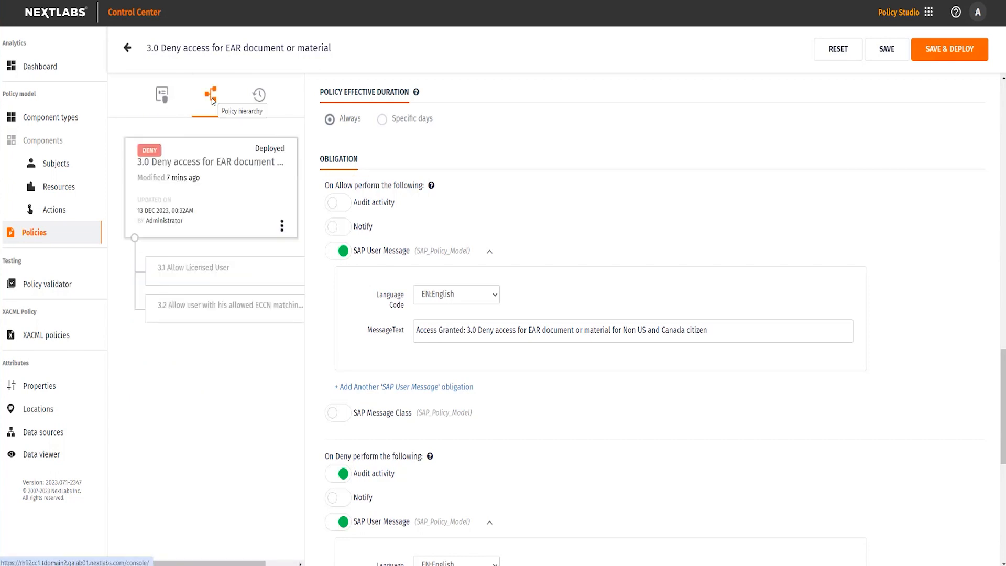
click(191, 283)
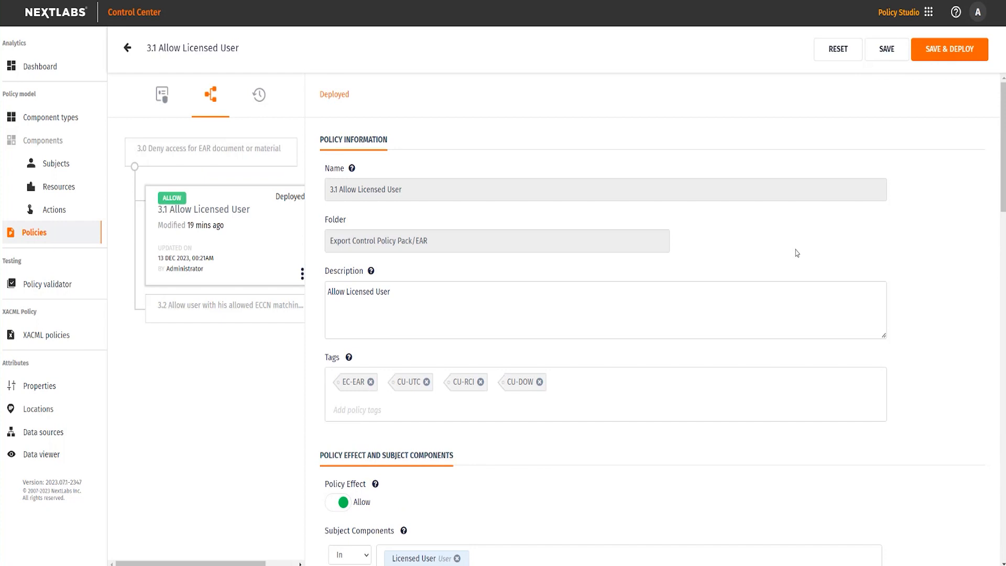
scroll(936, 378, down, 6)
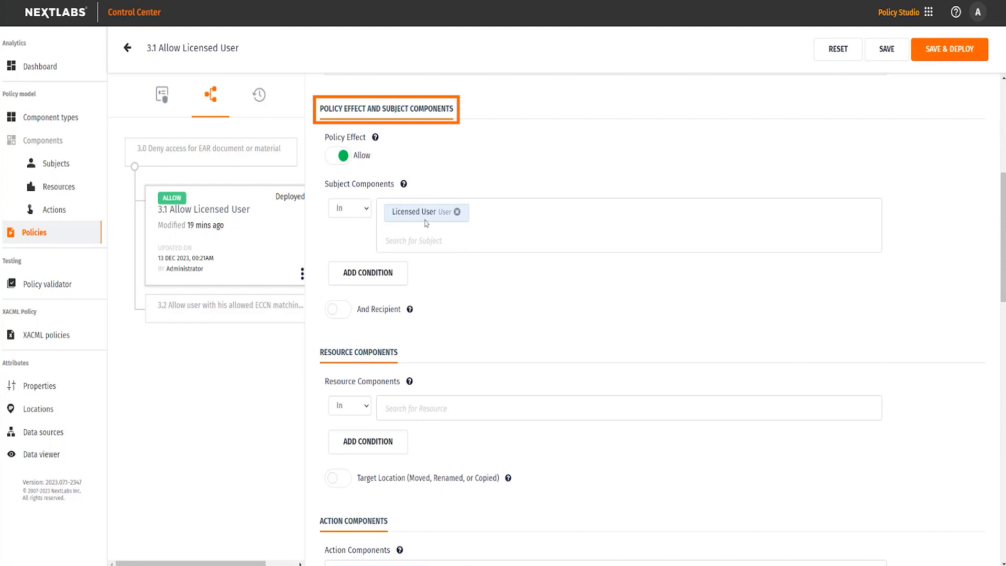
click(422, 215)
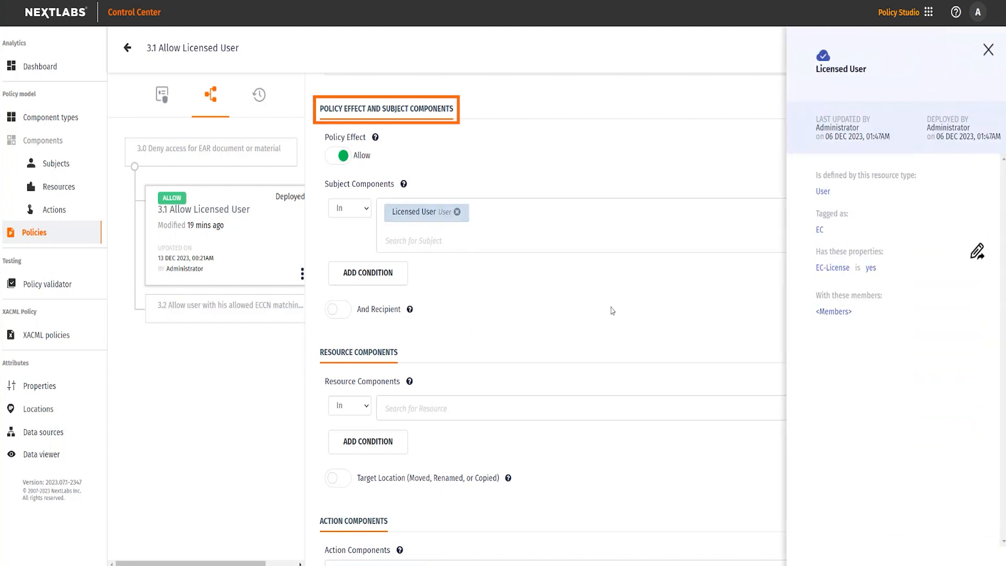
click(658, 304)
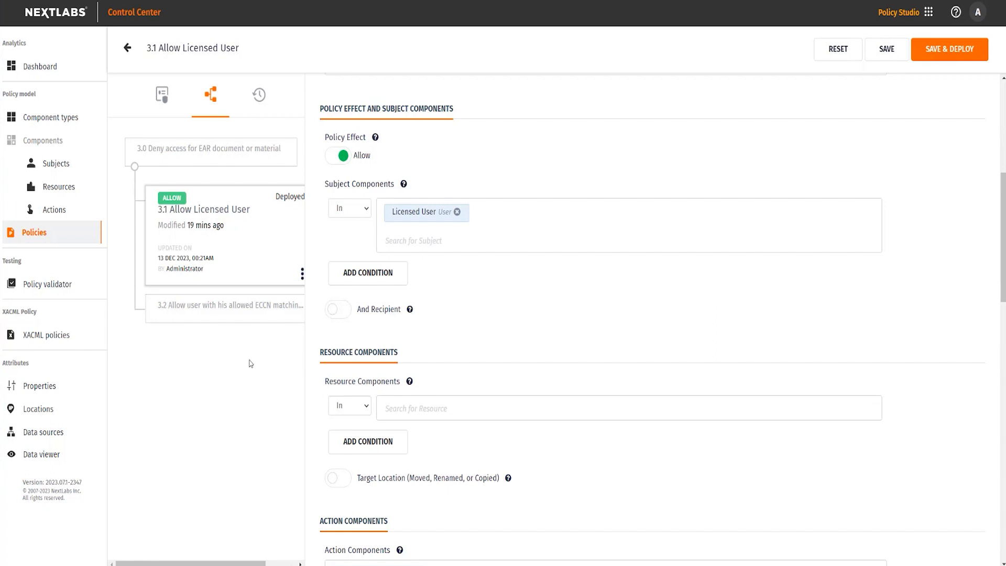
Open sub-policy 3.2 for allowed ECCN matching resource ECCN and inspect its Matching ECCN subject component and advanced conditions
click(207, 318)
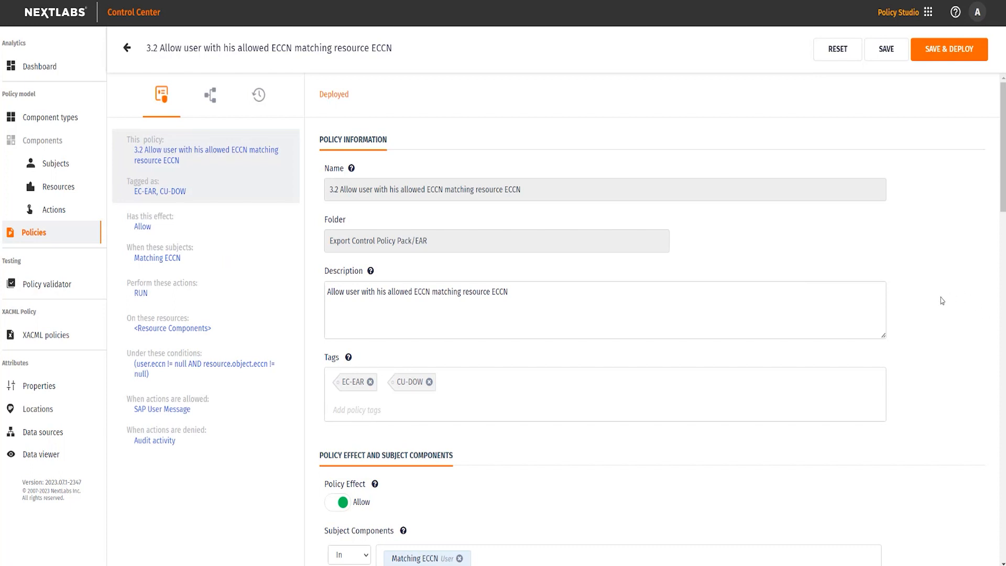
scroll(942, 301, down, 4)
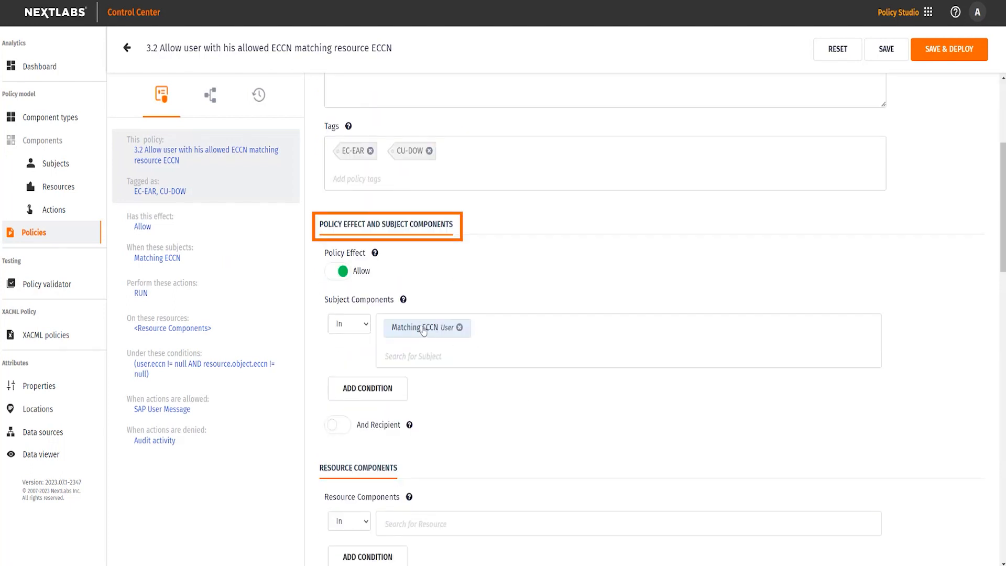
click(423, 328)
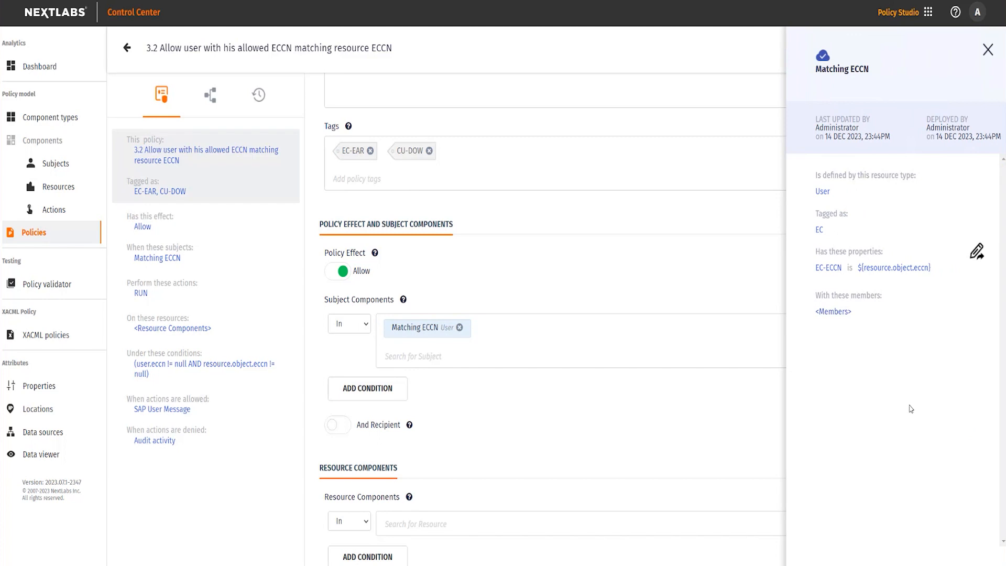
click(628, 416)
scroll(629, 416, down, 7)
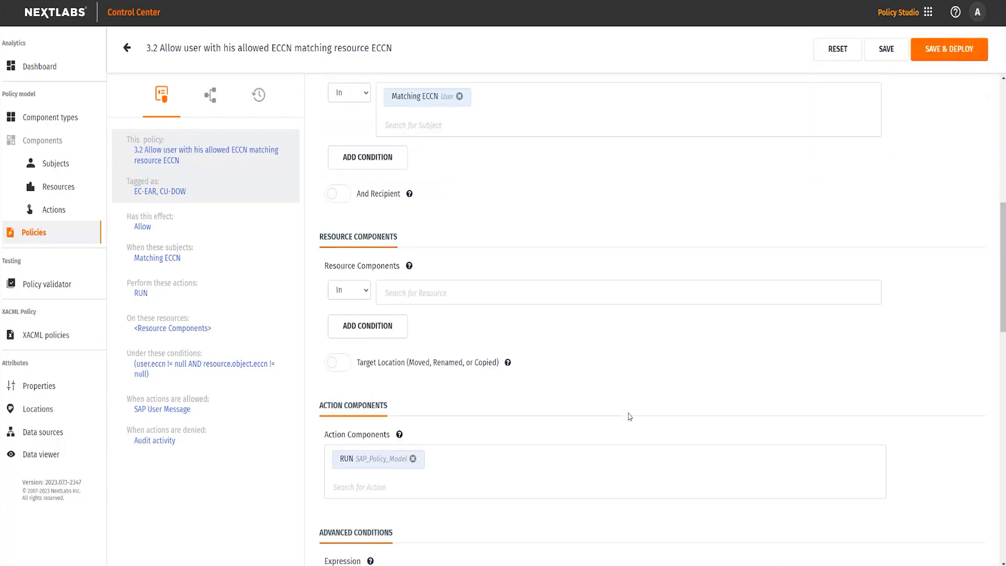
scroll(629, 416, down, 3)
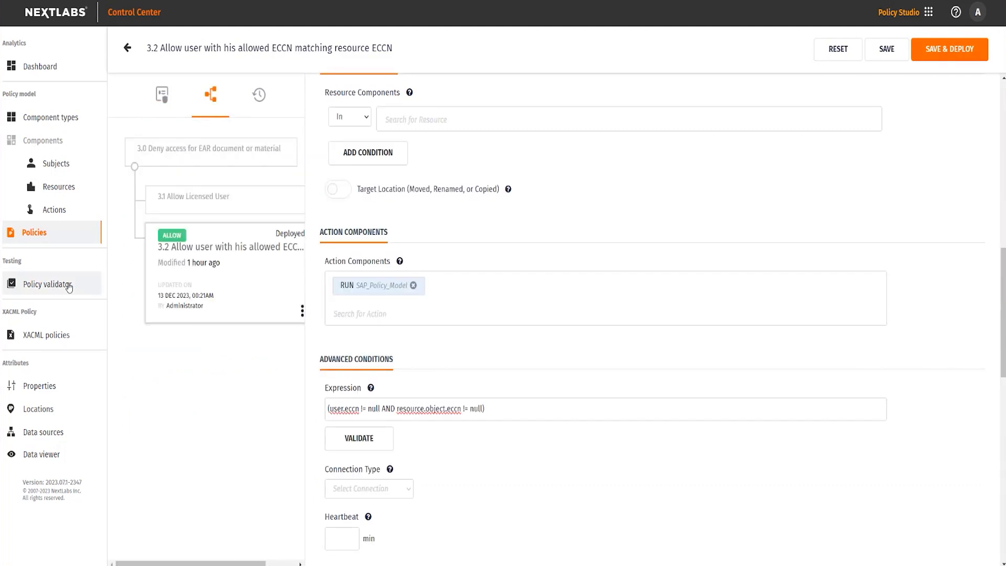
Switch to Policy Validator and open the Export Control Policies Pack test set to review its EAR test cases
click(69, 287)
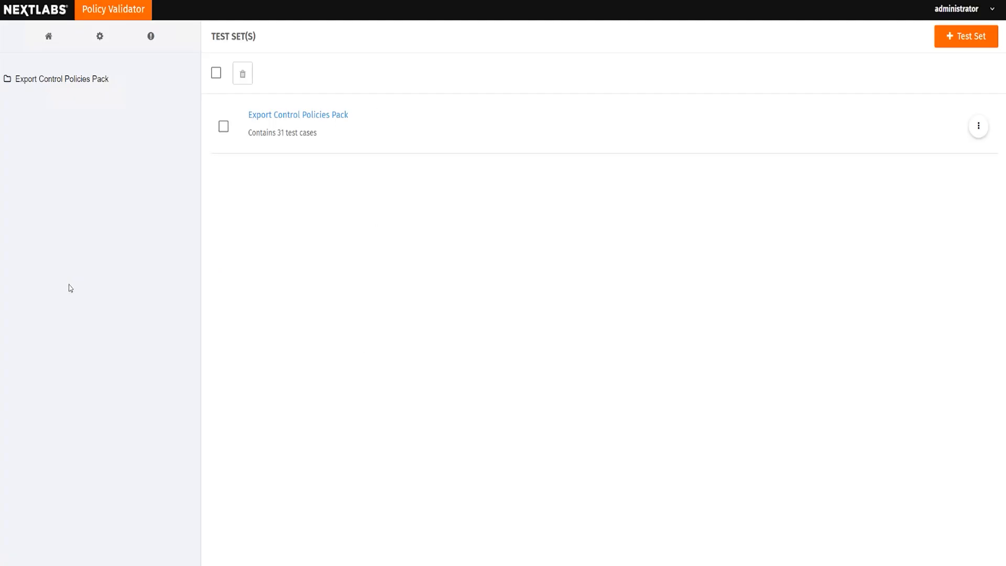
click(303, 115)
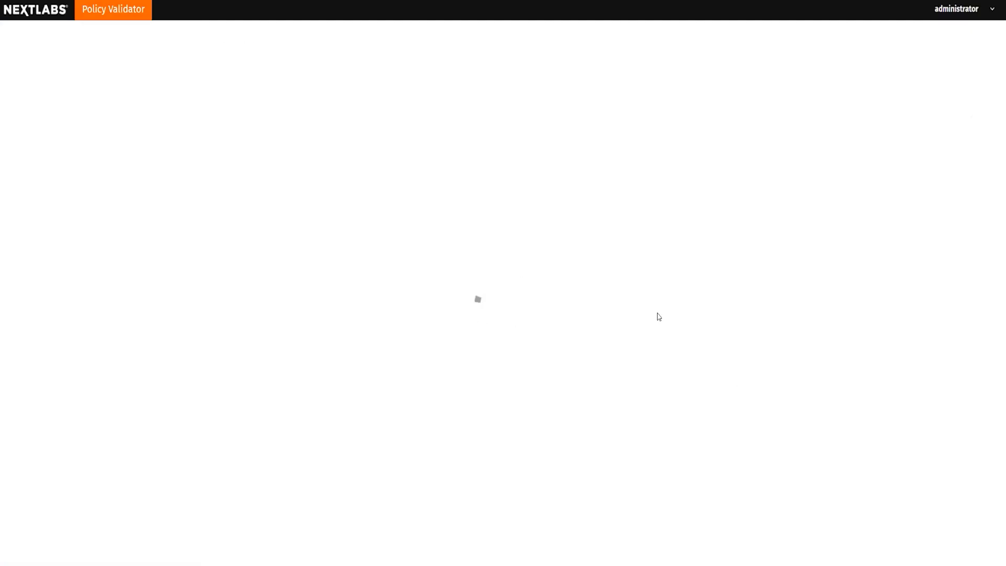
scroll(658, 316, down, 9)
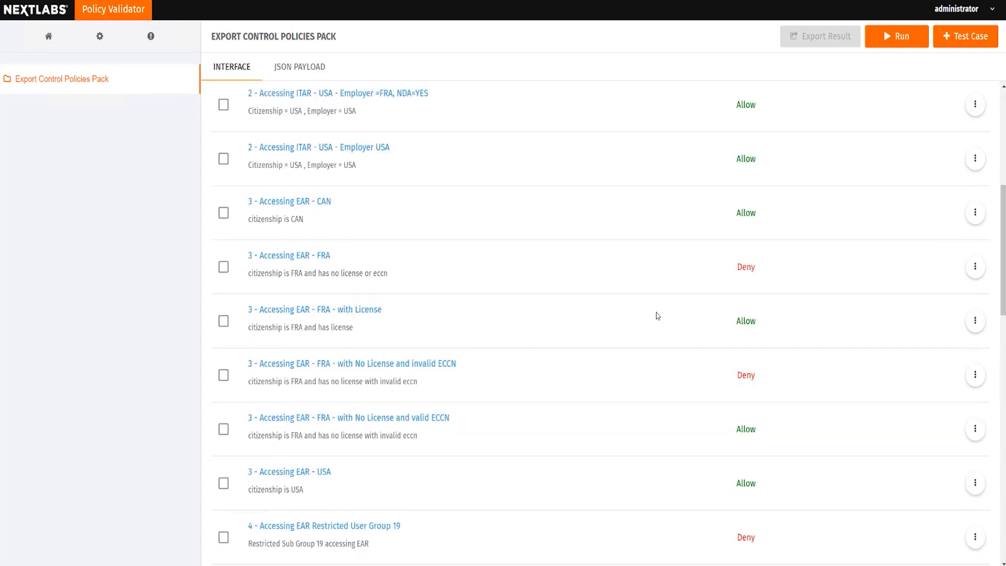
Open the test case "3 - Accessing EAR - FRA", review its subject and resource attributes, and run it
scroll(658, 314, up, 1)
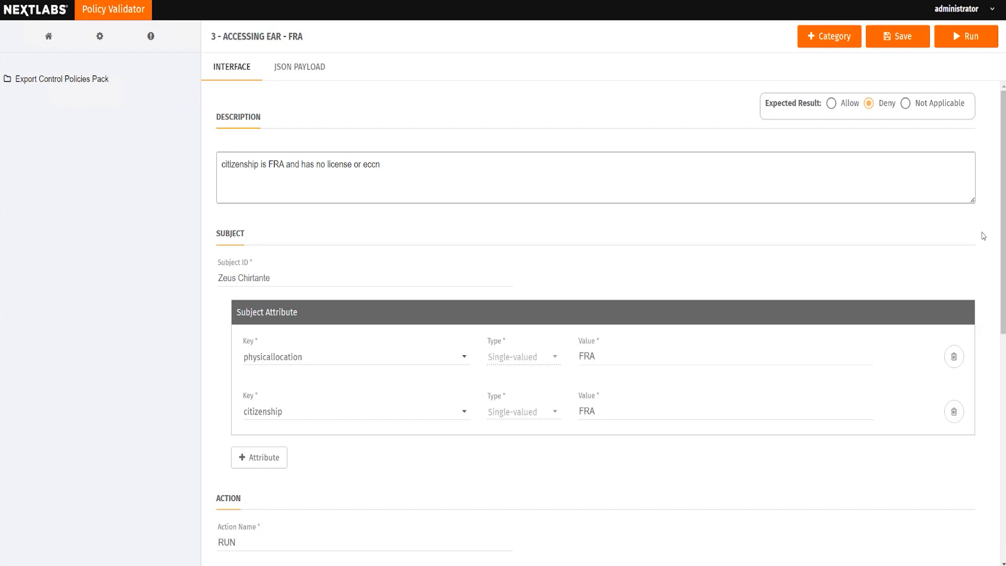
scroll(943, 305, down, 7)
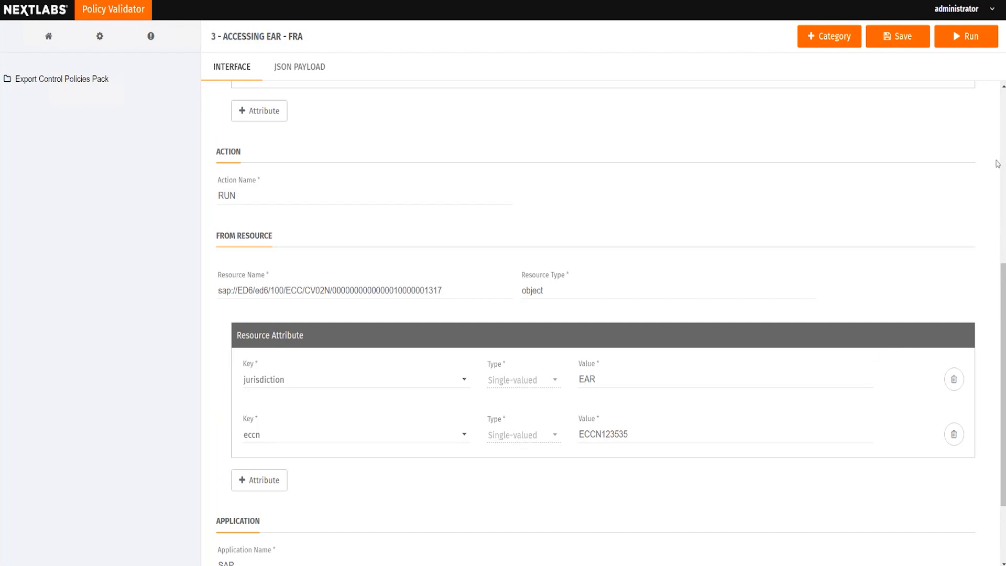
click(964, 46)
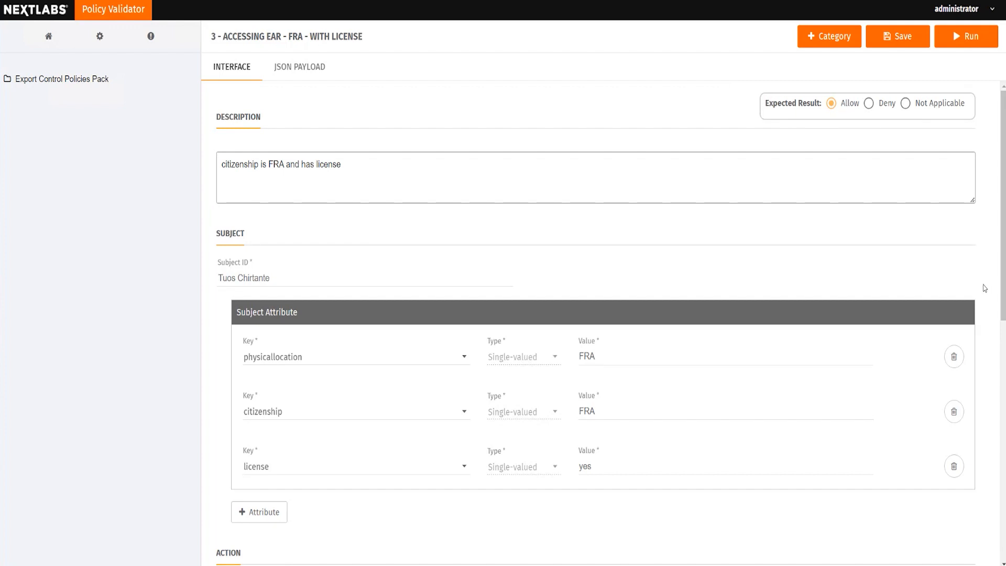
Review and run the EAR test cases "FRA - with License" and "FRA - with No License and invalid ECCN"
scroll(983, 289, down, 10)
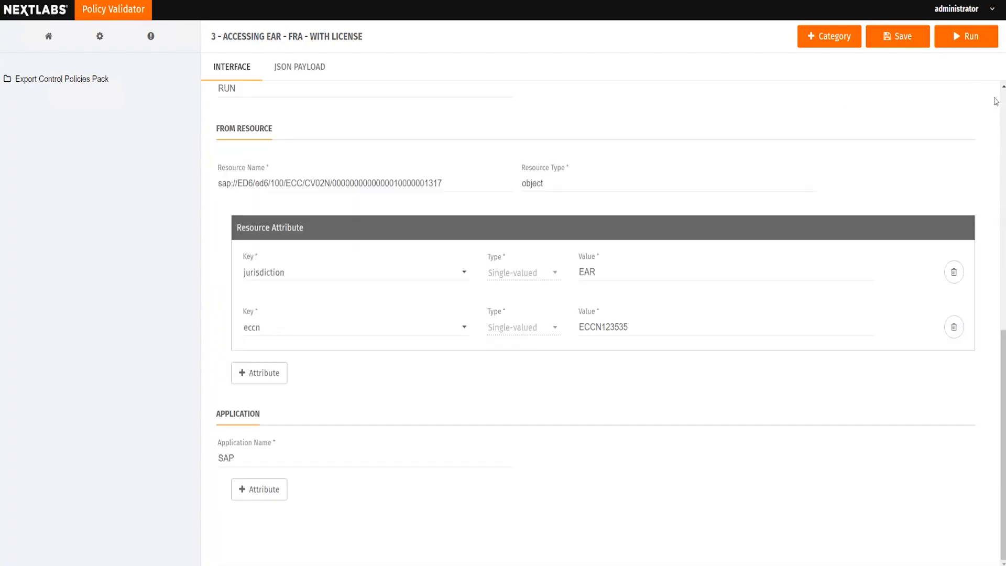
click(971, 42)
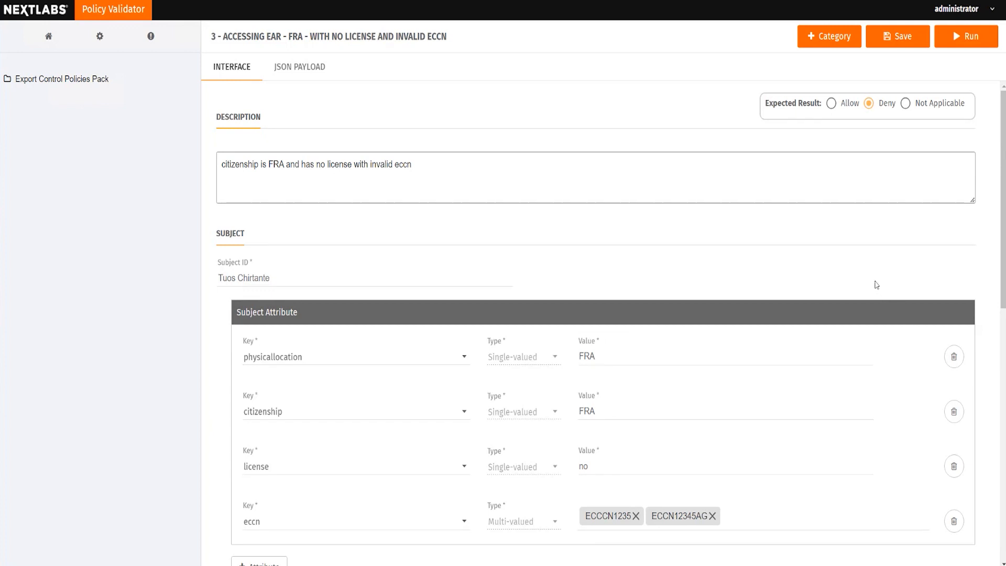
scroll(873, 285, down, 10)
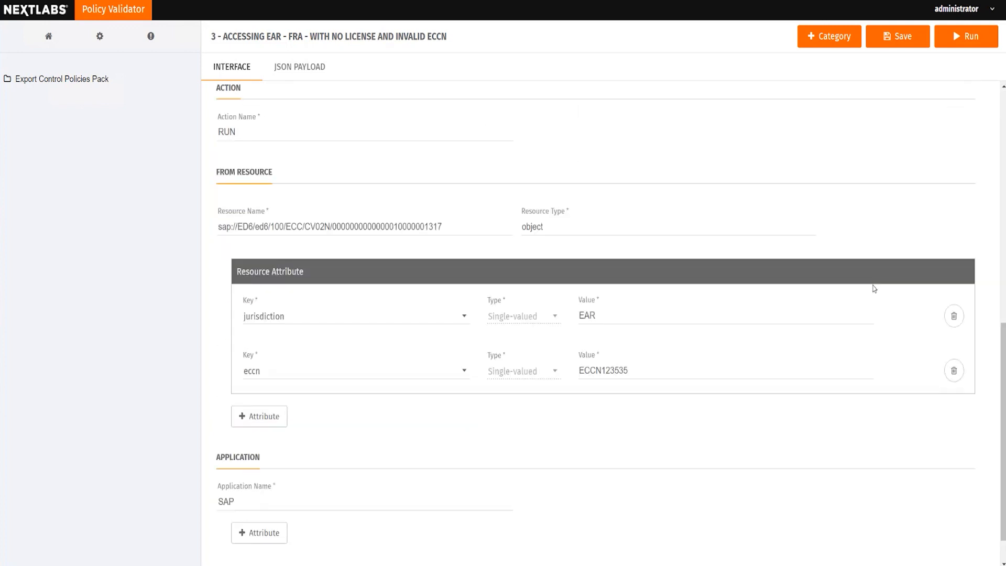
scroll(873, 287, up, 3)
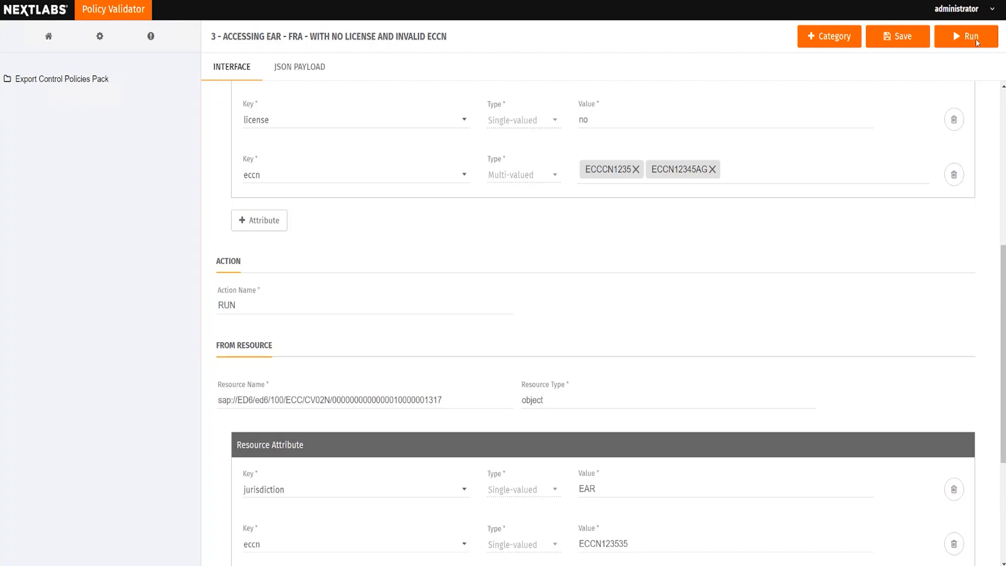
click(976, 42)
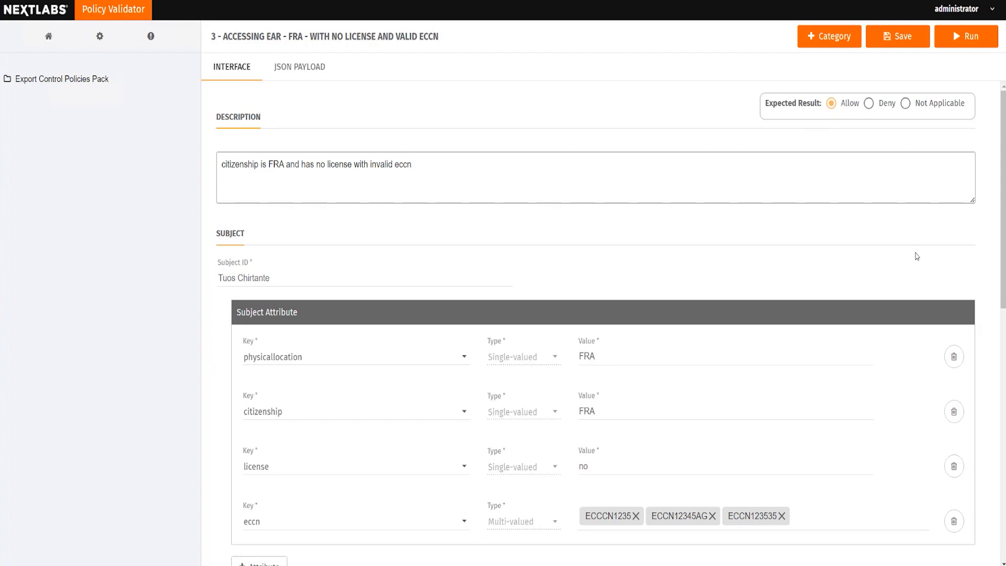
Review and run the test cases "3 - Accessing EAR - FRA - with No License and valid ECCN" and "3 - Accessing EAR - USA"
scroll(917, 257, down, 2)
scroll(917, 260, down, 3)
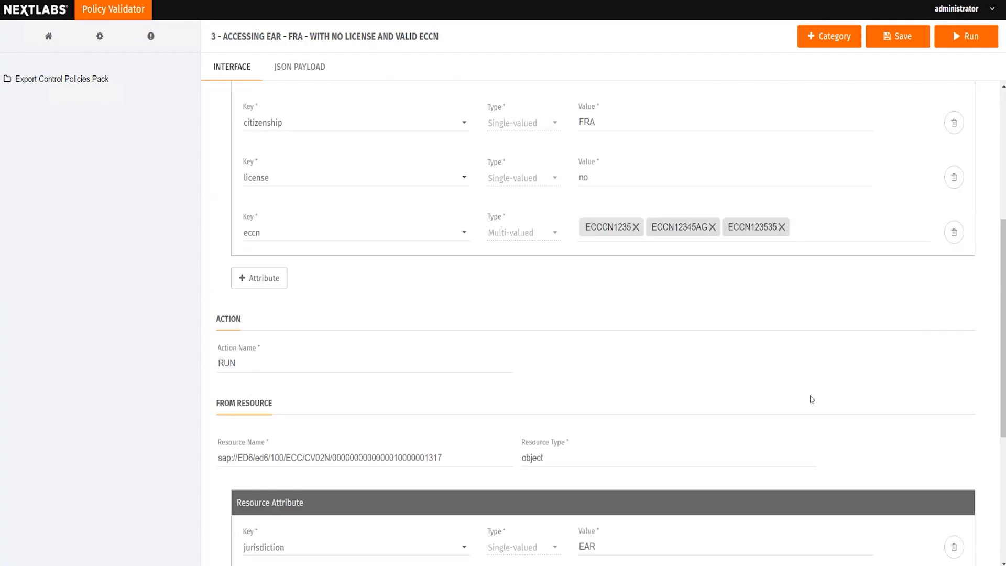
scroll(814, 395, down, 5)
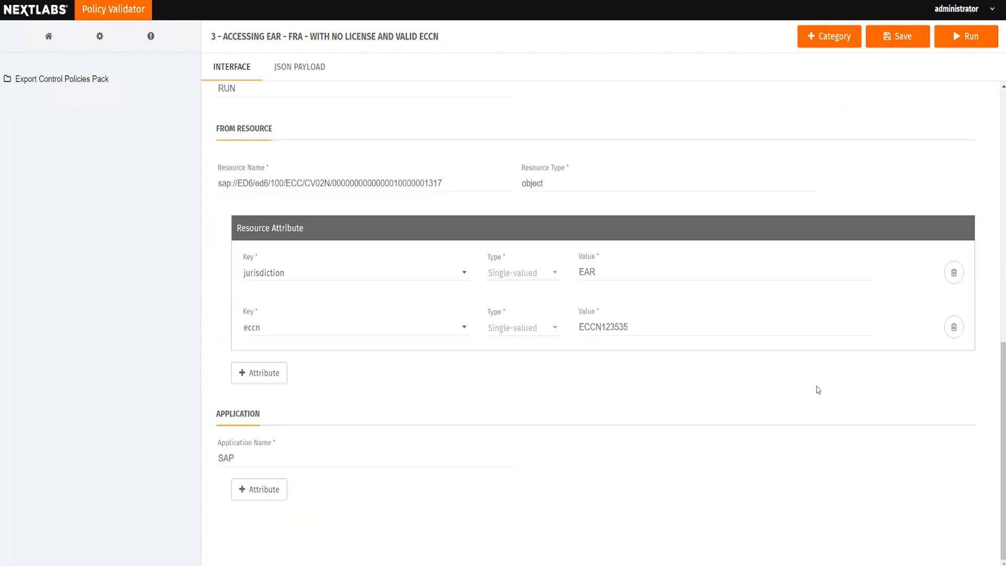
click(967, 40)
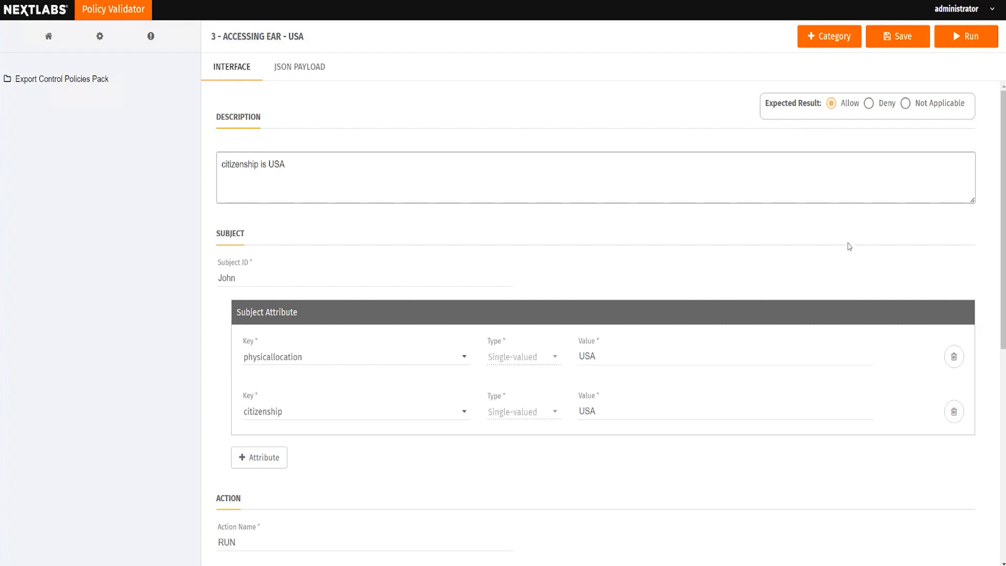
scroll(808, 266, down, 5)
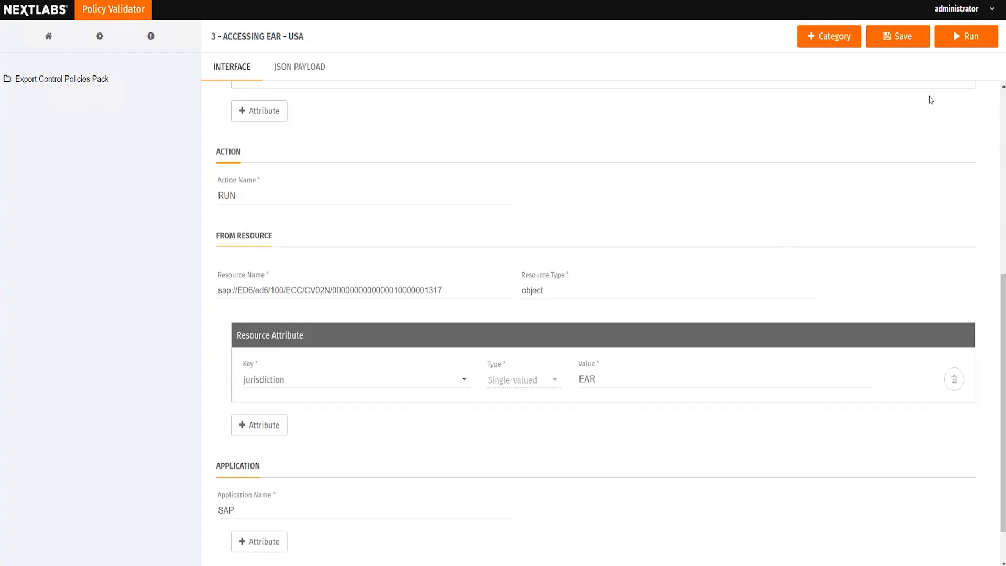
click(968, 37)
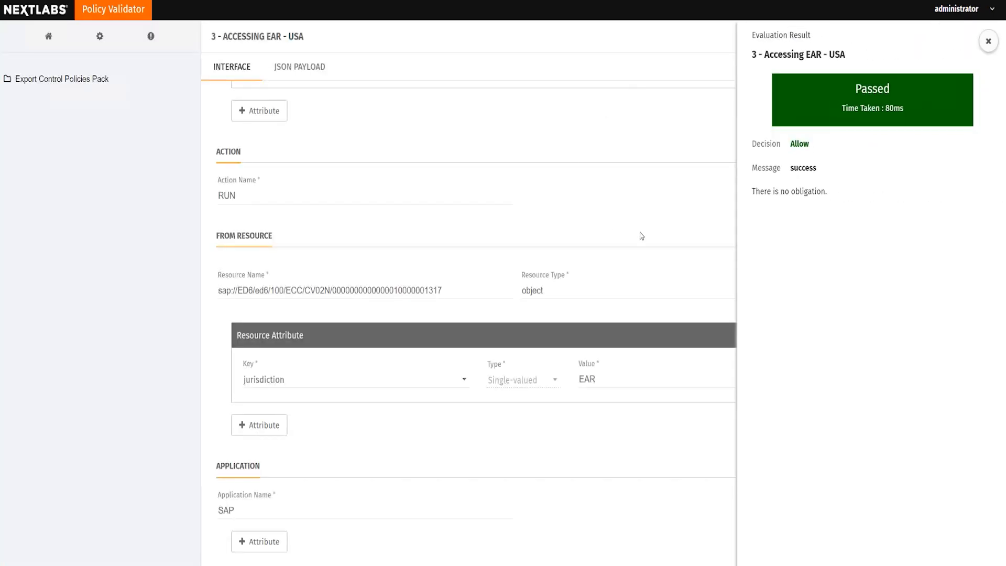